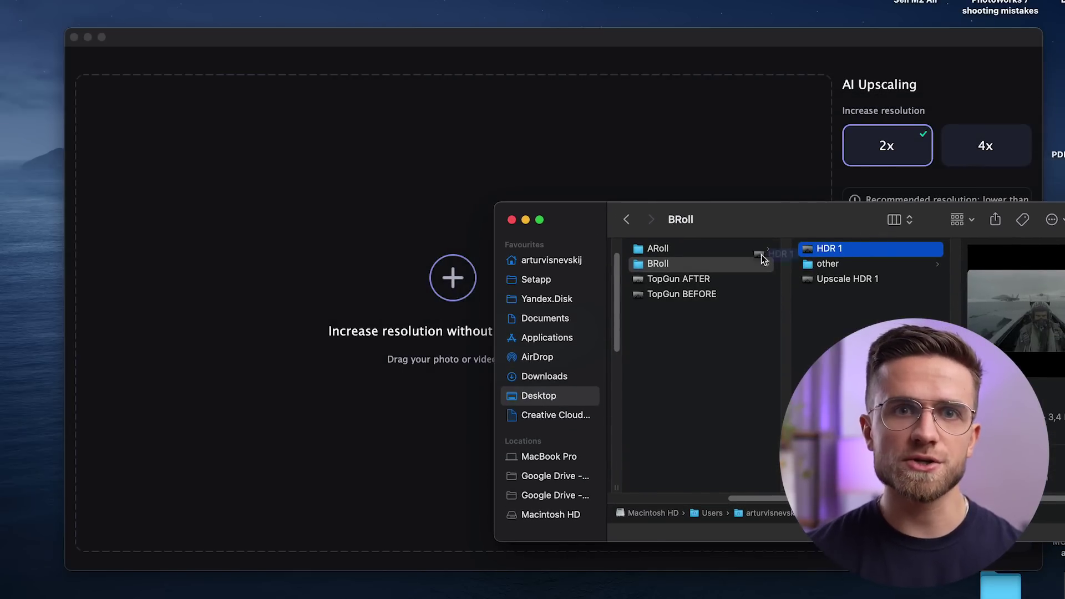
Step: Load HDR 1 into AI Upscaling to compare 640x360 against 1280x720 Before/After
{"action": "left_click_drag", "start_coordinate": [444, 295], "coordinate": [444, 297]}
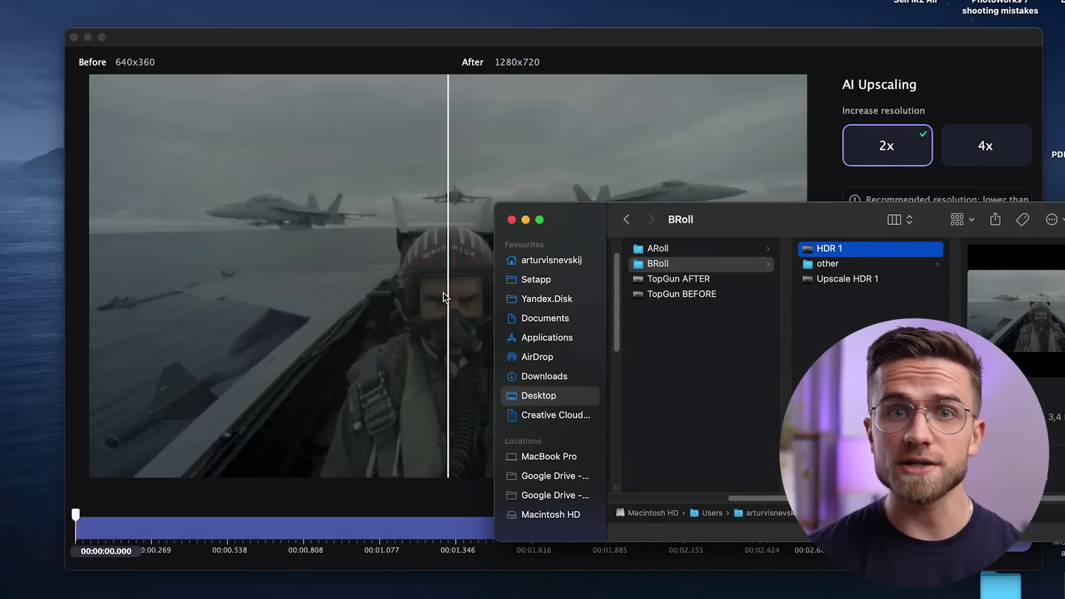
{"action": "left_click", "coordinate": [580, 44]}
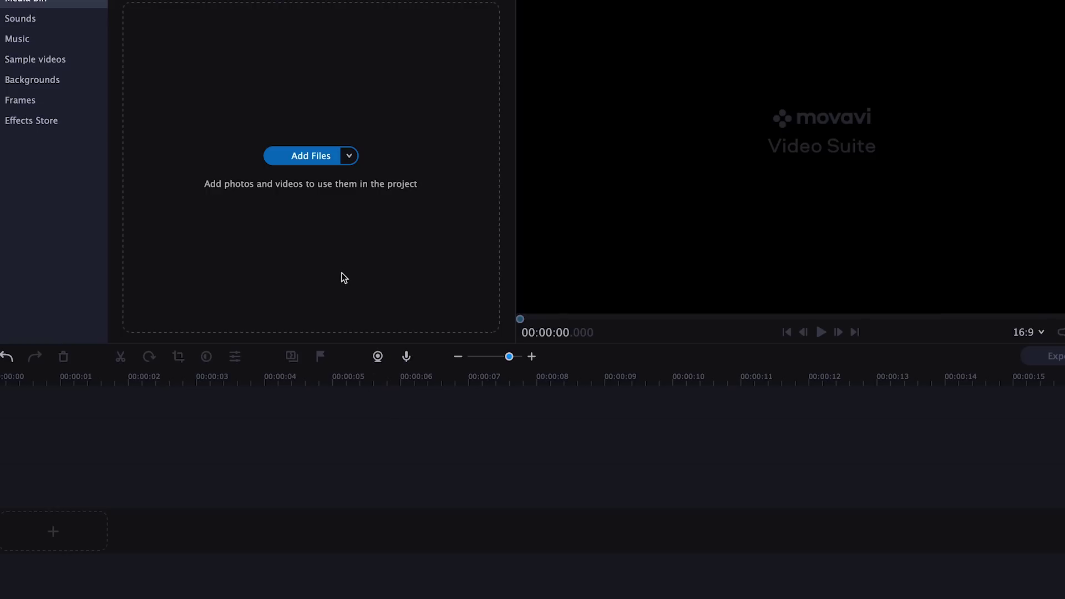
Step: Import the talking-head clip with its audio onto the editing timeline via Add Files
{"action": "left_click", "coordinate": [320, 164]}
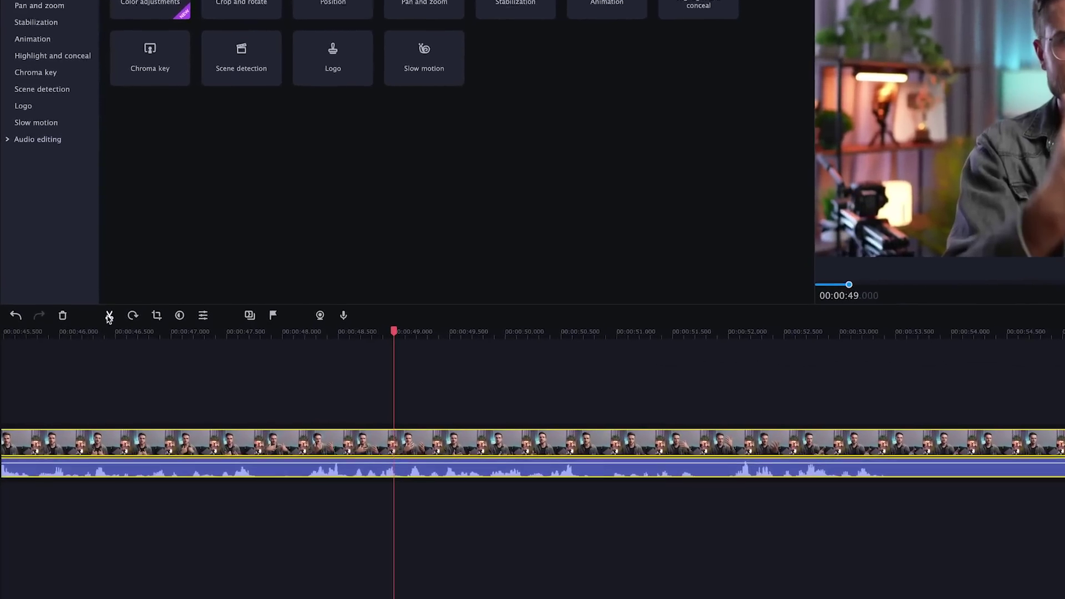
Step: Split the talking-head clip into two pieces at 00:00:49
{"action": "left_click", "coordinate": [109, 316]}
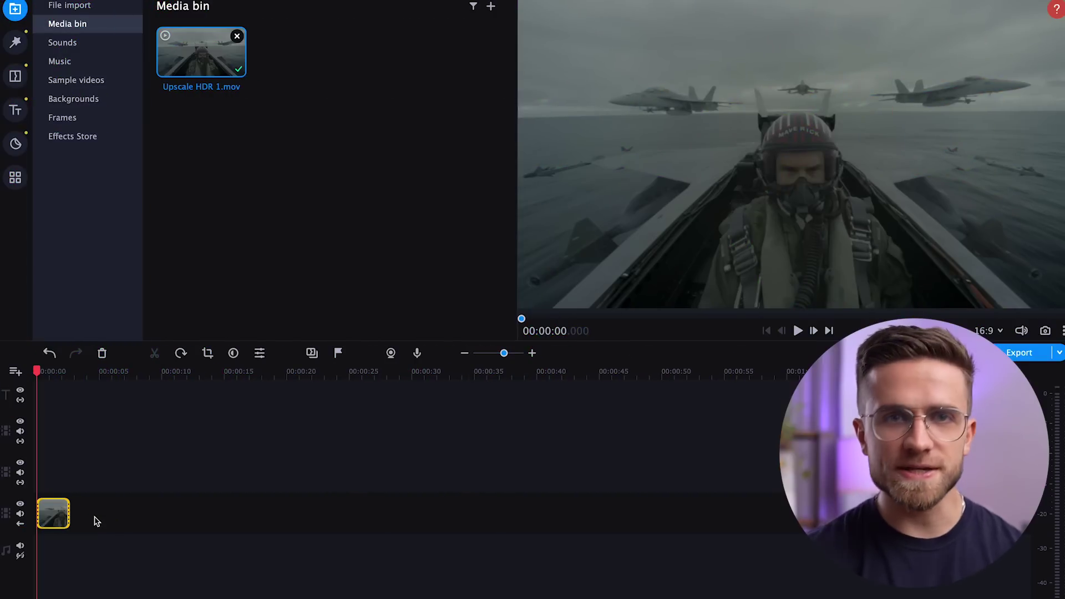
Step: Apply the Sketch and Blur – intense filters to the cockpit clip
{"action": "scroll", "coordinate": [96, 522], "scroll_direction": "up", "scroll_amount": 3}
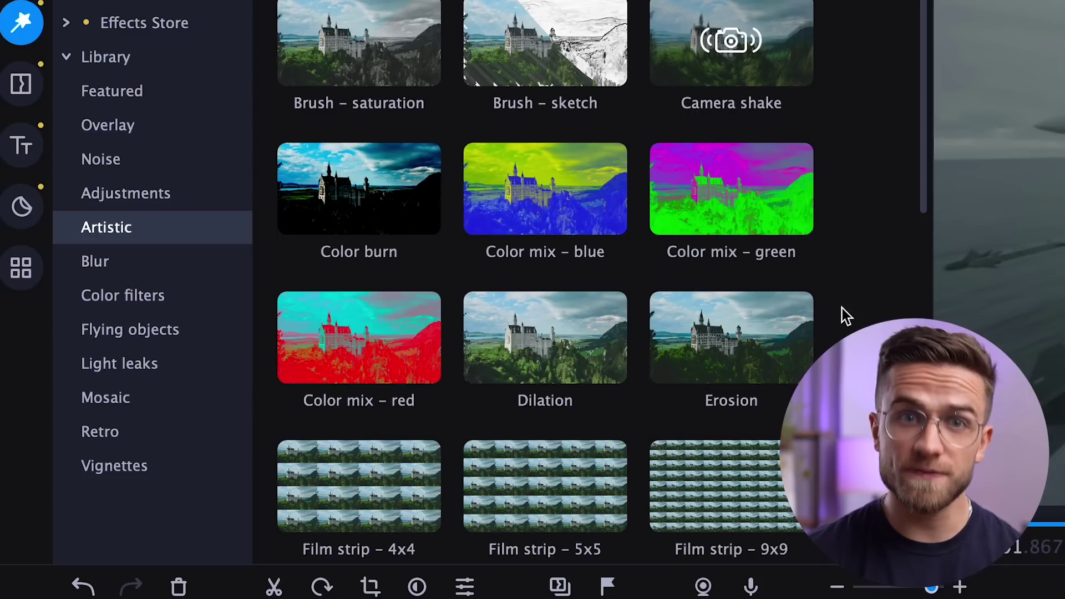
{"action": "scroll", "coordinate": [842, 308], "scroll_direction": "down", "scroll_amount": 10}
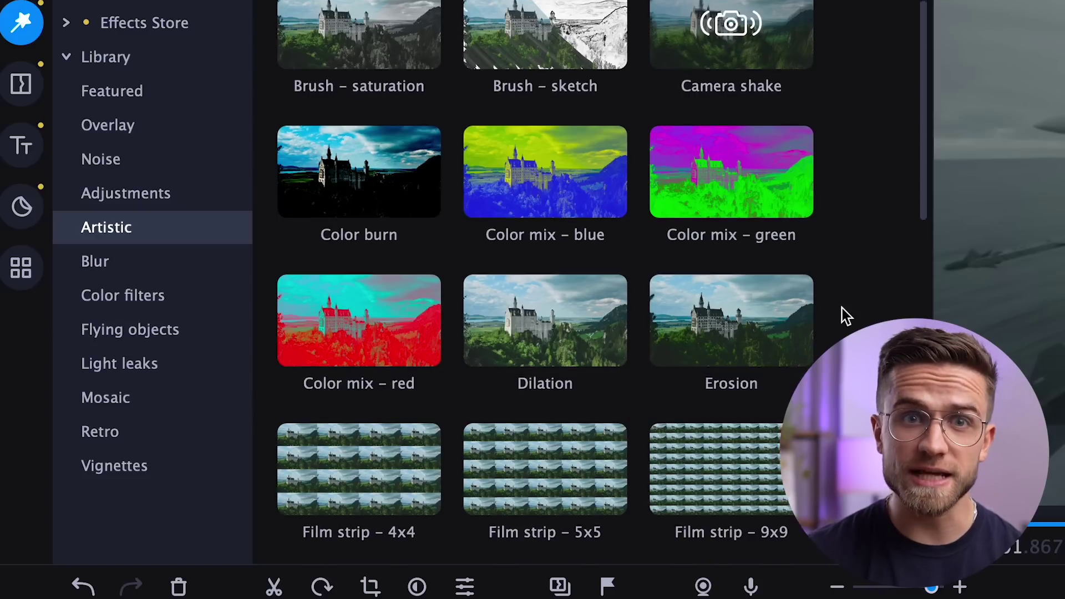
{"action": "scroll", "coordinate": [842, 308], "scroll_direction": "down", "scroll_amount": 3}
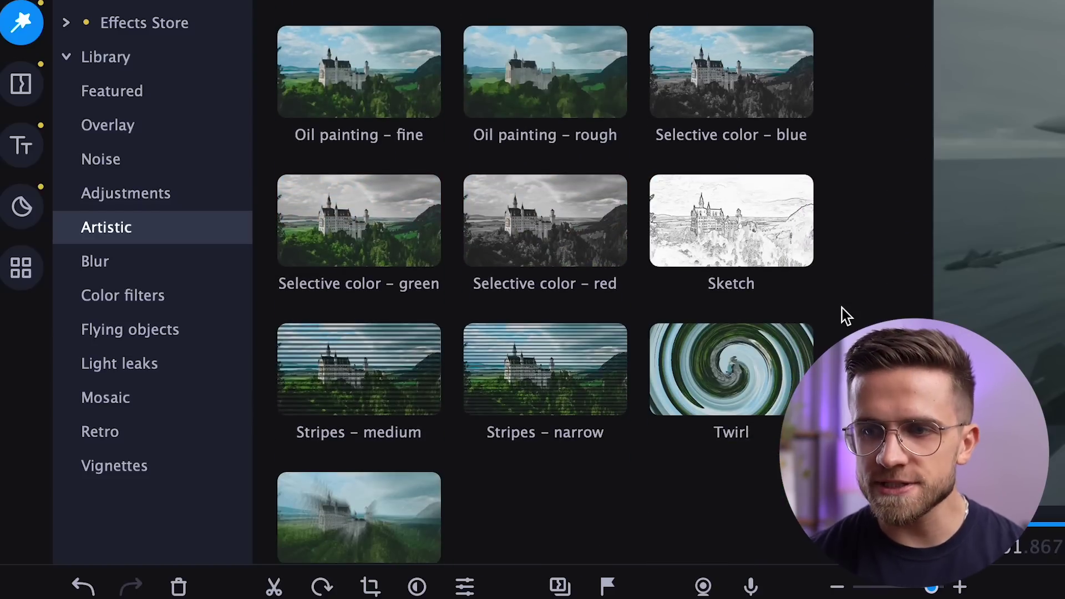
{"action": "left_click_drag", "start_coordinate": [714, 206], "coordinate": [587, 598]}
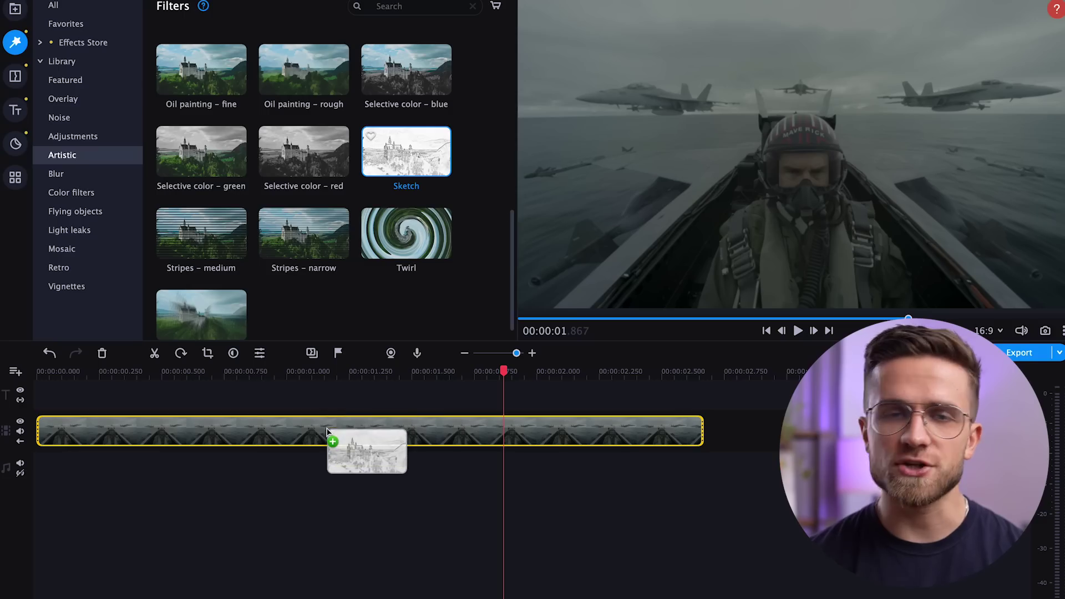
{"action": "left_click_drag", "start_coordinate": [327, 433], "coordinate": [329, 434]}
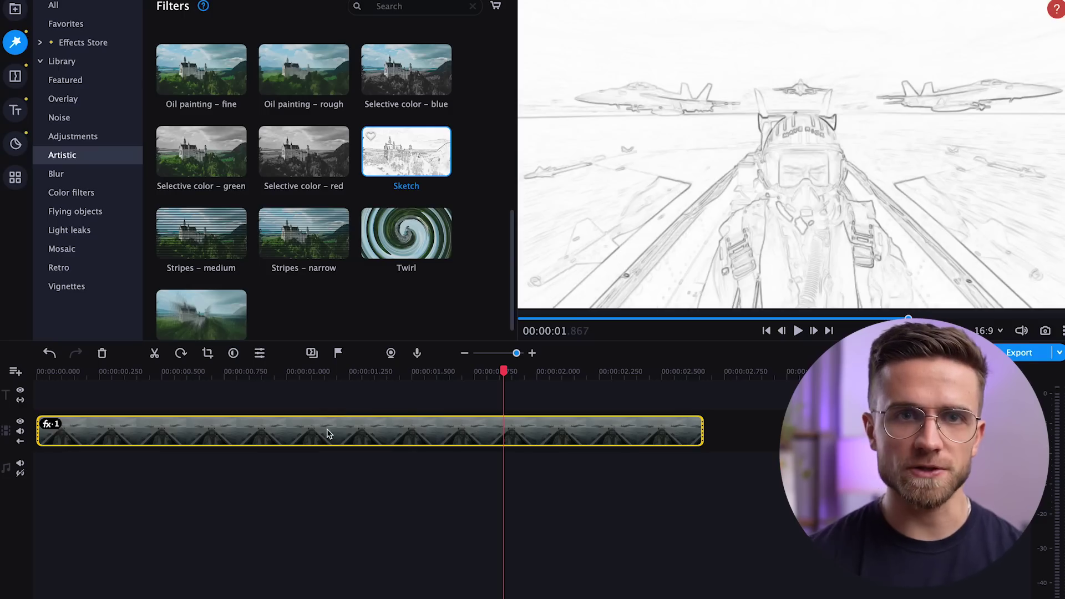
{"action": "left_click", "coordinate": [311, 418]}
{"action": "left_click", "coordinate": [59, 173]}
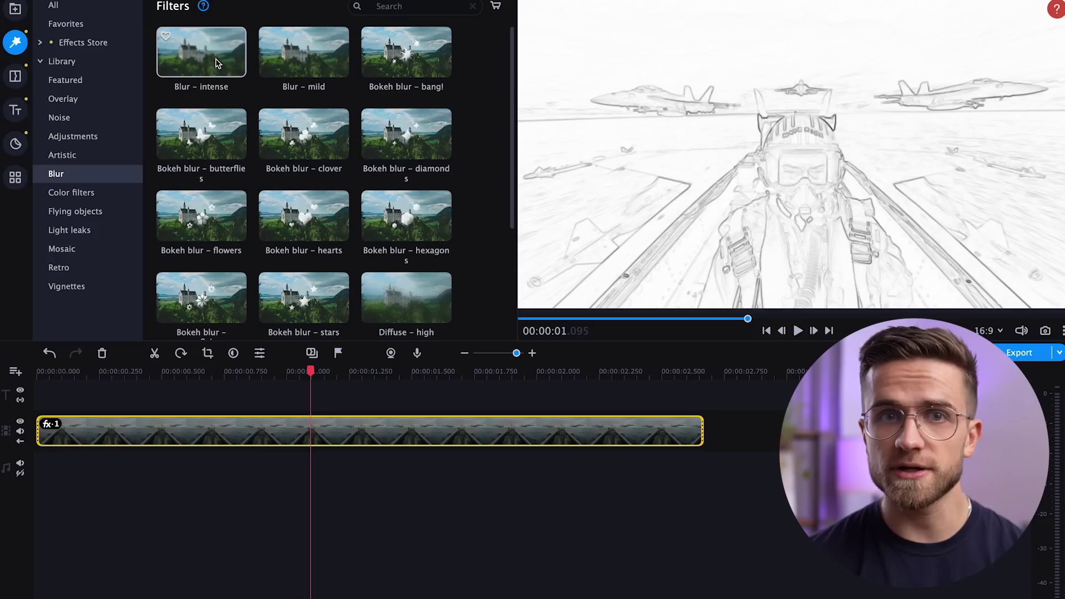
{"action": "left_click_drag", "start_coordinate": [215, 62], "coordinate": [364, 436]}
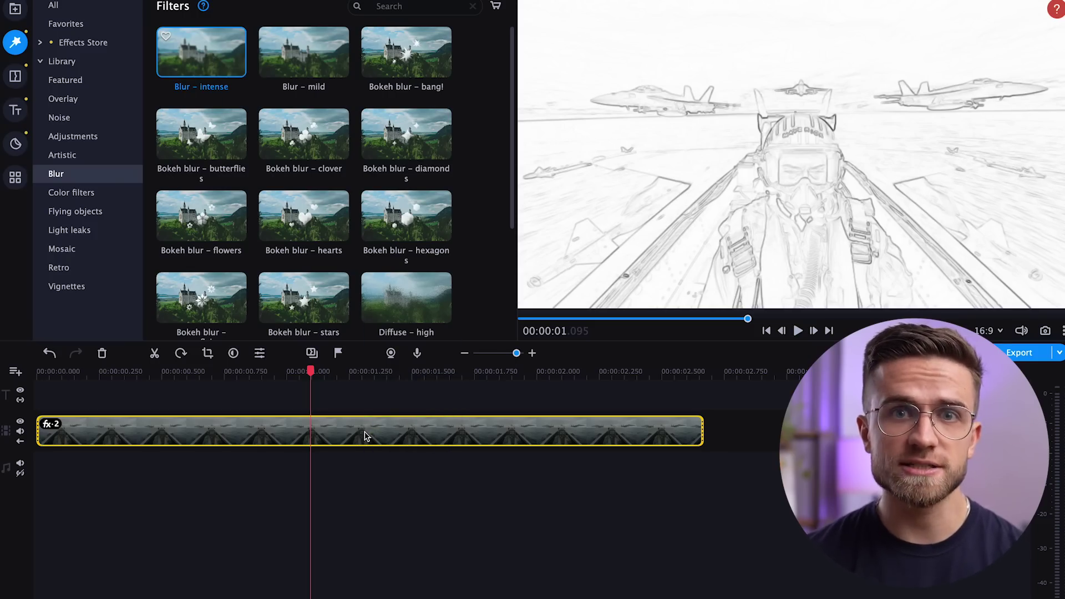
Step: Set Blur – intense to 5% and remove the Sketch filter from the clip
{"action": "left_click", "coordinate": [46, 426]}
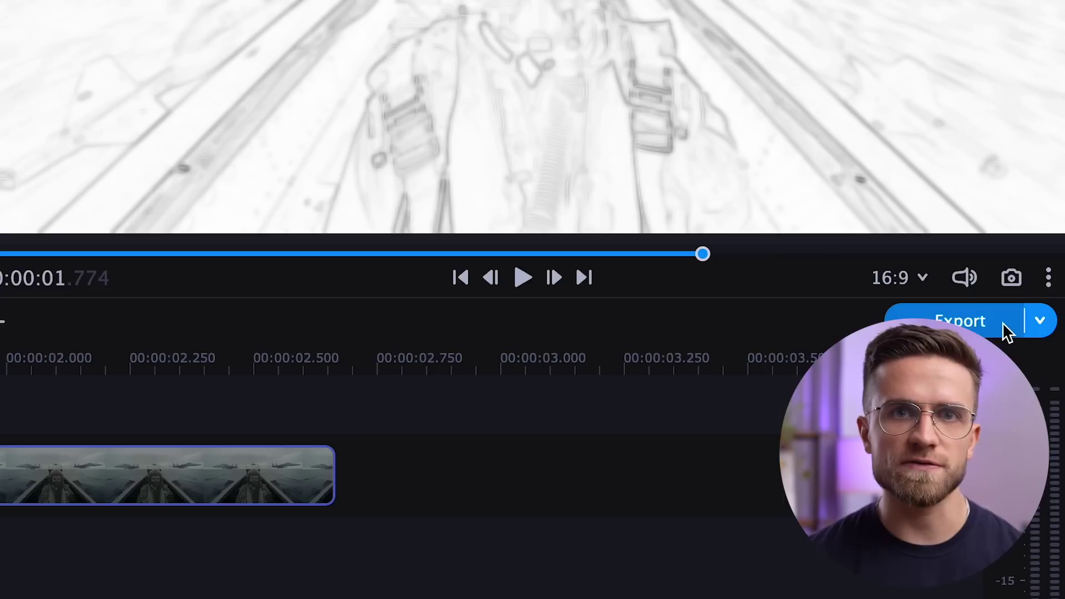
{"action": "left_click", "coordinate": [1038, 353]}
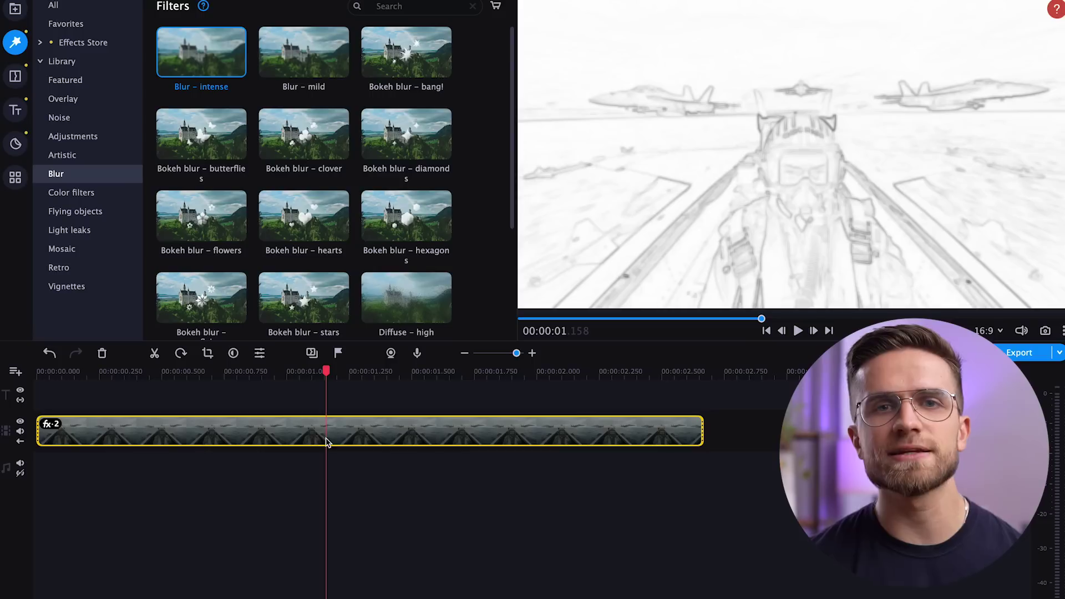
{"action": "left_click", "coordinate": [48, 425]}
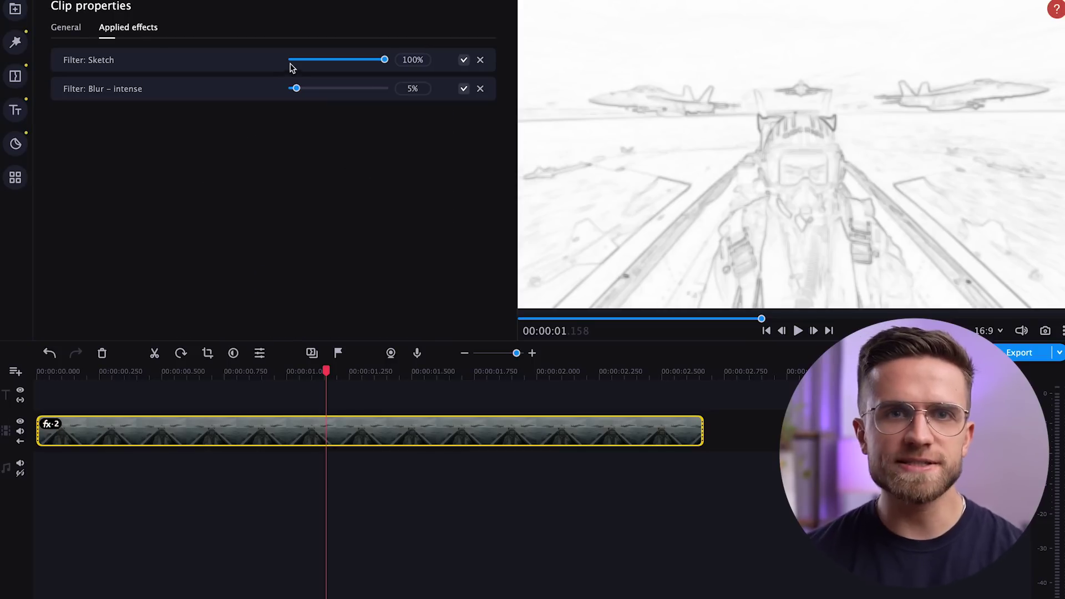
{"action": "left_click", "coordinate": [481, 60]}
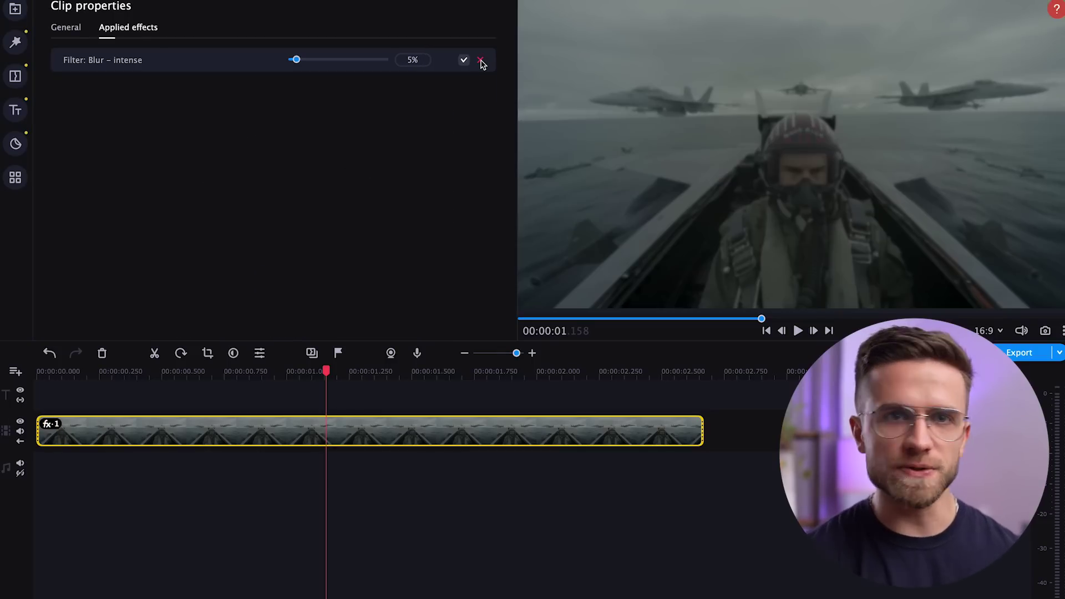
Step: Rebuild the clip's filters as Glowing edges plus Blur – intense and verify the applied list
{"action": "left_click", "coordinate": [480, 59]}
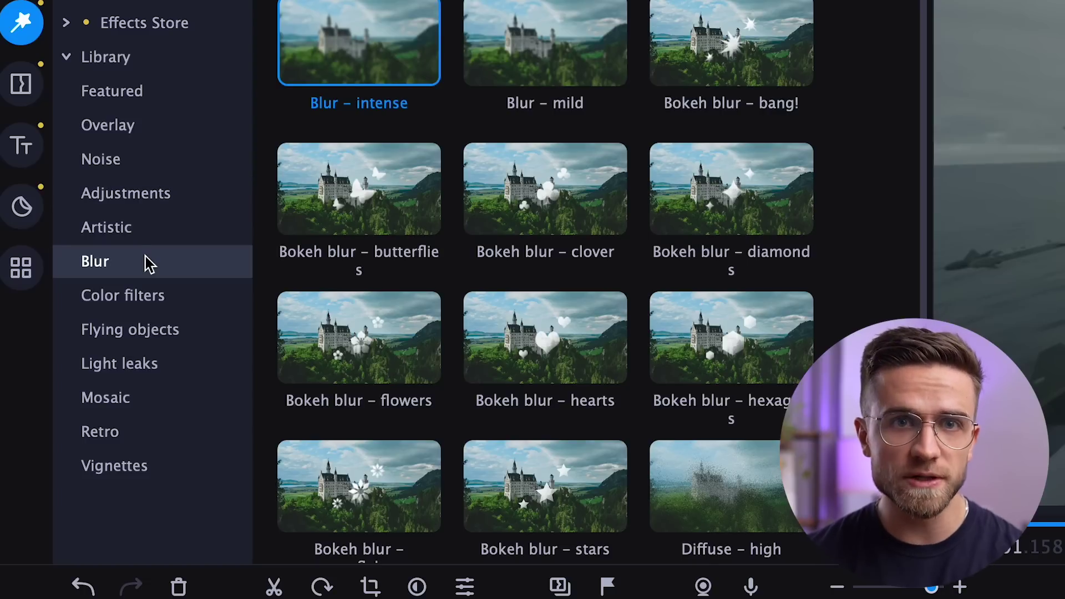
{"action": "left_click", "coordinate": [181, 101]}
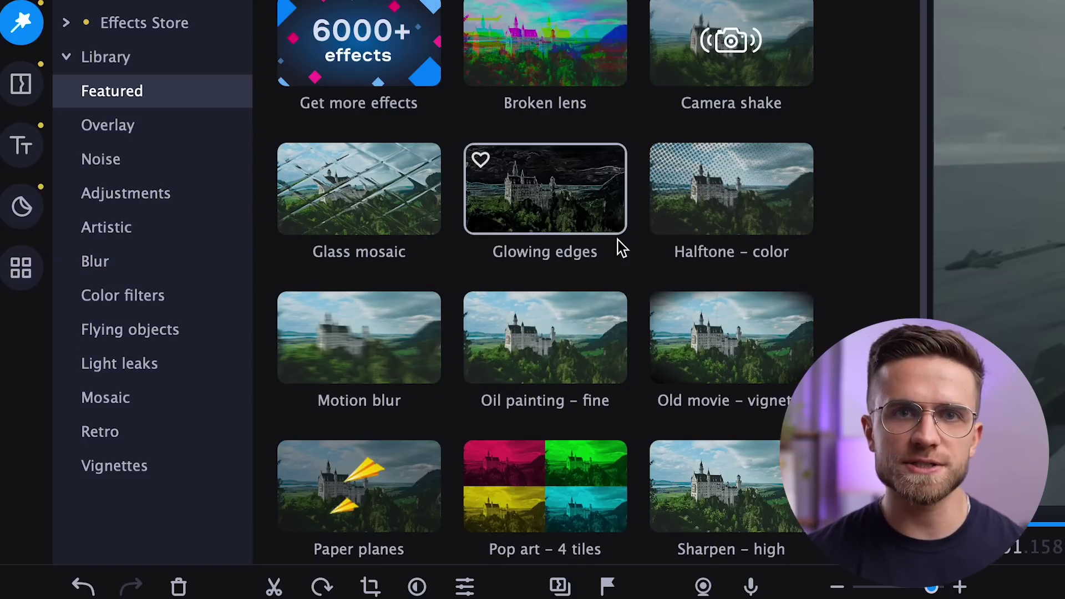
{"action": "left_click", "coordinate": [596, 215]}
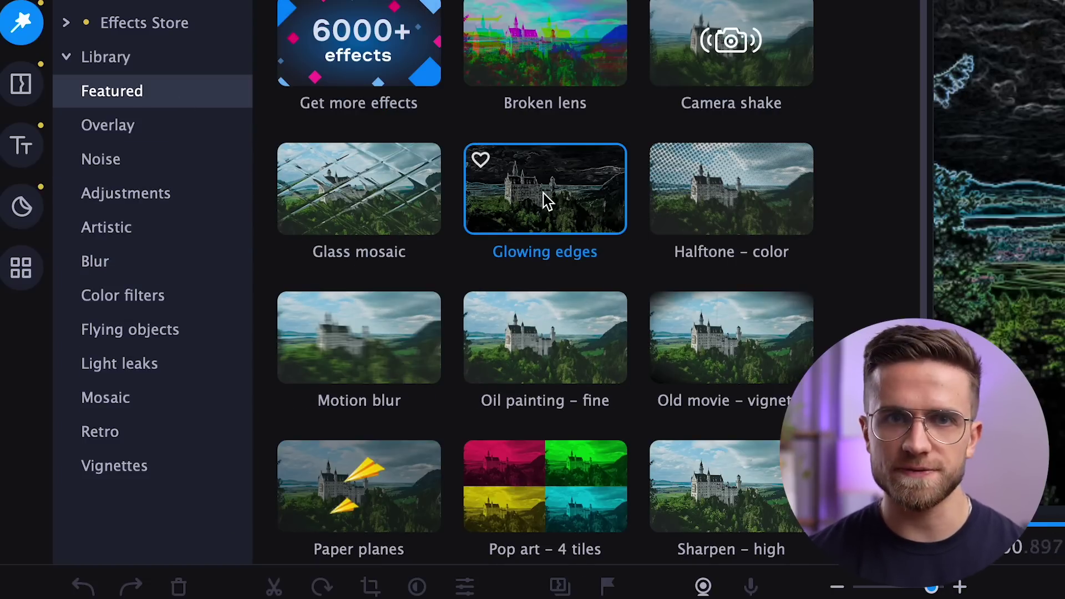
{"action": "left_click", "coordinate": [150, 272]}
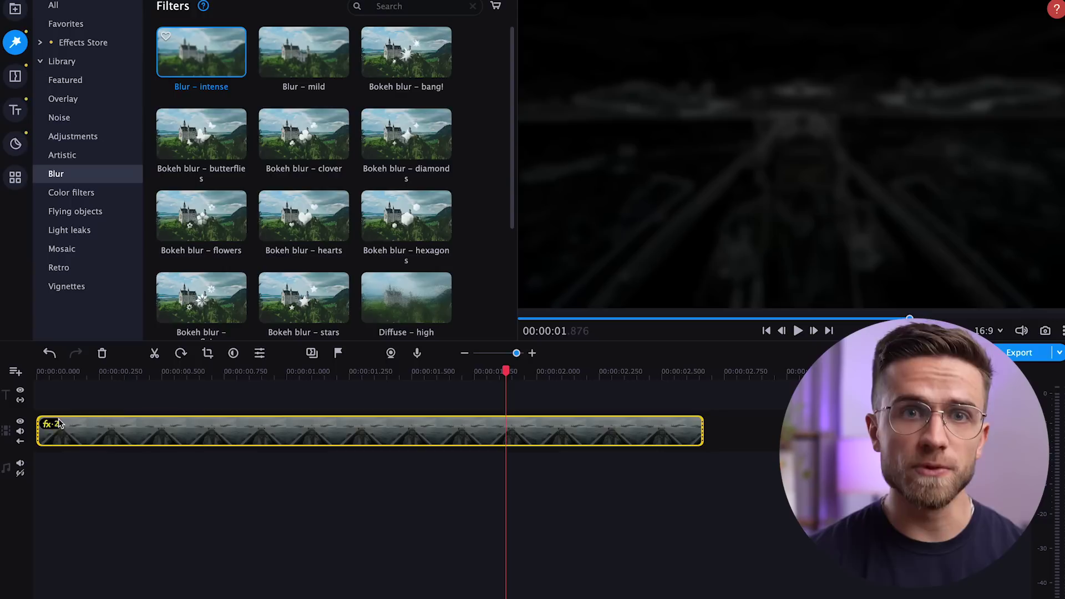
{"action": "left_click", "coordinate": [54, 424]}
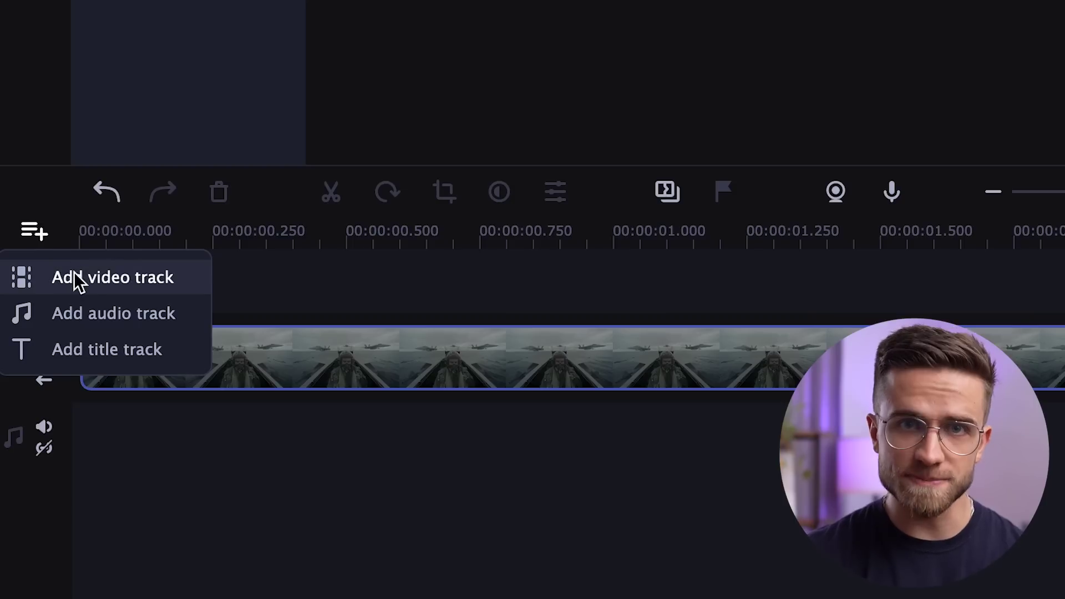
Step: Add two video tracks and place HDR filter 1.mp4 and HDR filter 2.mp4 on them
{"action": "left_click", "coordinate": [74, 275]}
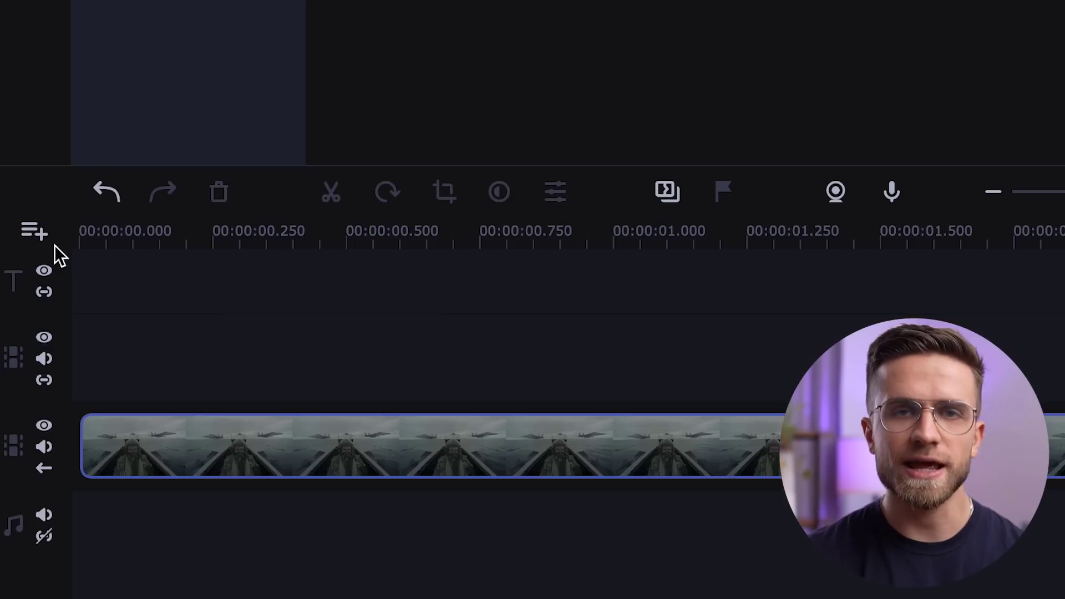
{"action": "left_click", "coordinate": [44, 238]}
{"action": "left_click", "coordinate": [54, 277]}
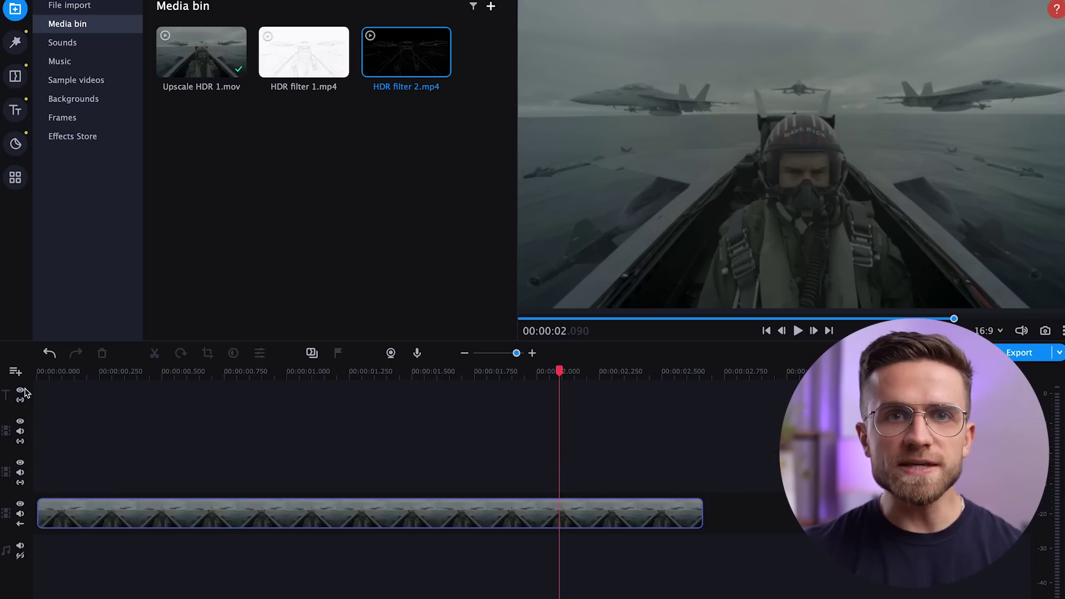
{"action": "left_click_drag", "start_coordinate": [295, 78], "coordinate": [38, 472]}
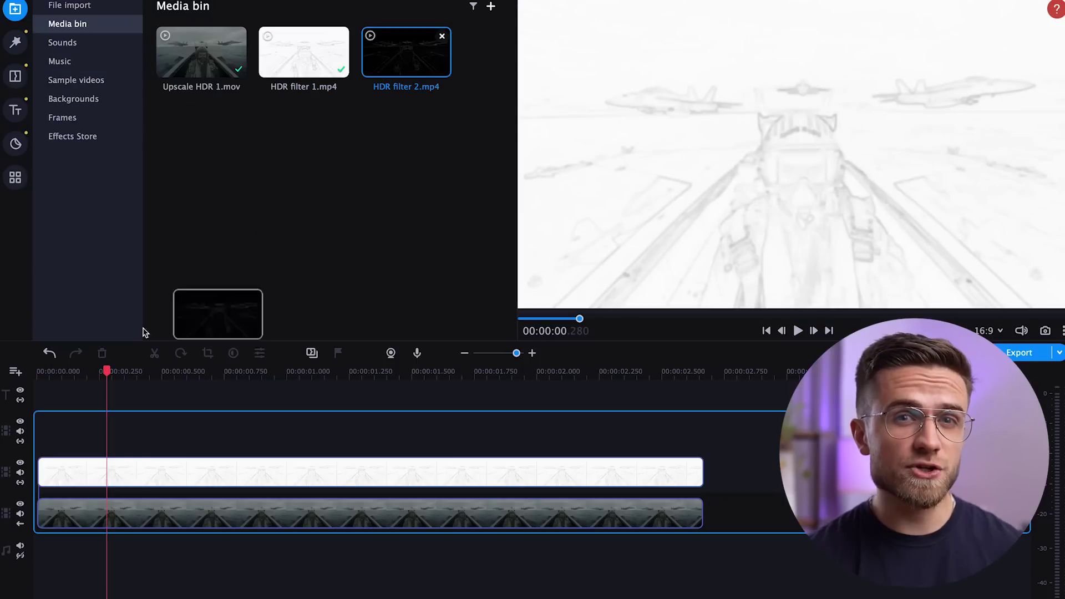
{"action": "left_click_drag", "start_coordinate": [166, 310], "coordinate": [22, 435]}
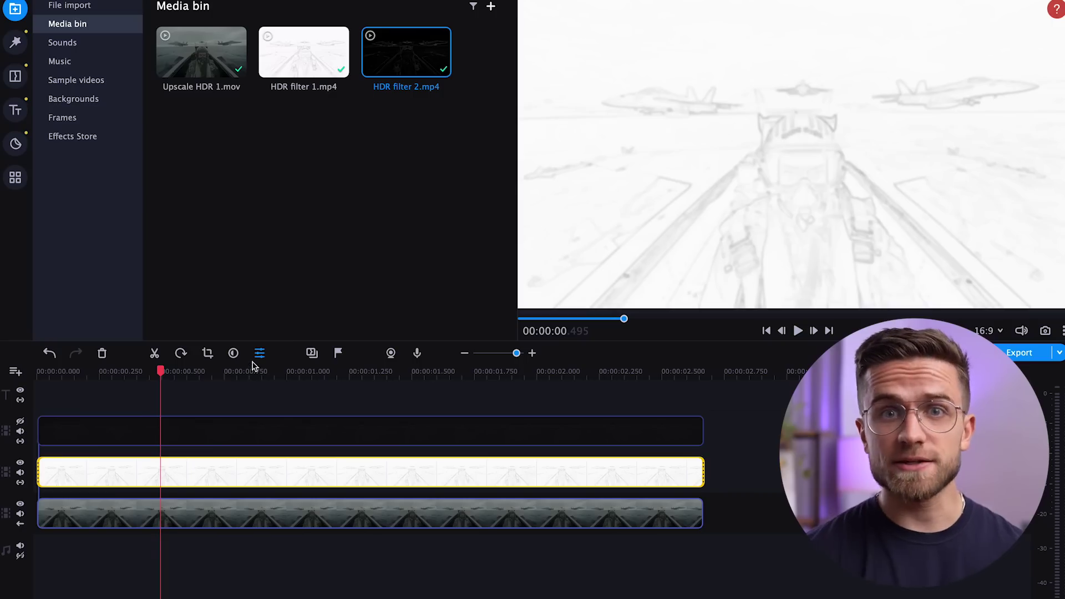
Step: Lower the HDR filter 1 sketch layer's opacity to about 30%
{"action": "left_click", "coordinate": [259, 355]}
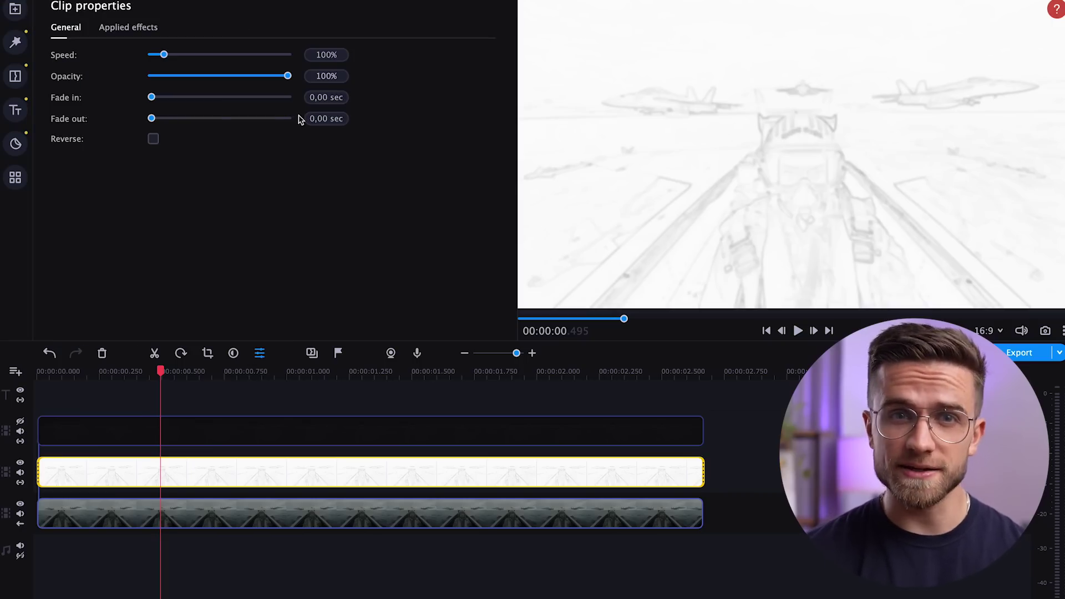
{"action": "left_click_drag", "start_coordinate": [273, 80], "coordinate": [196, 75]}
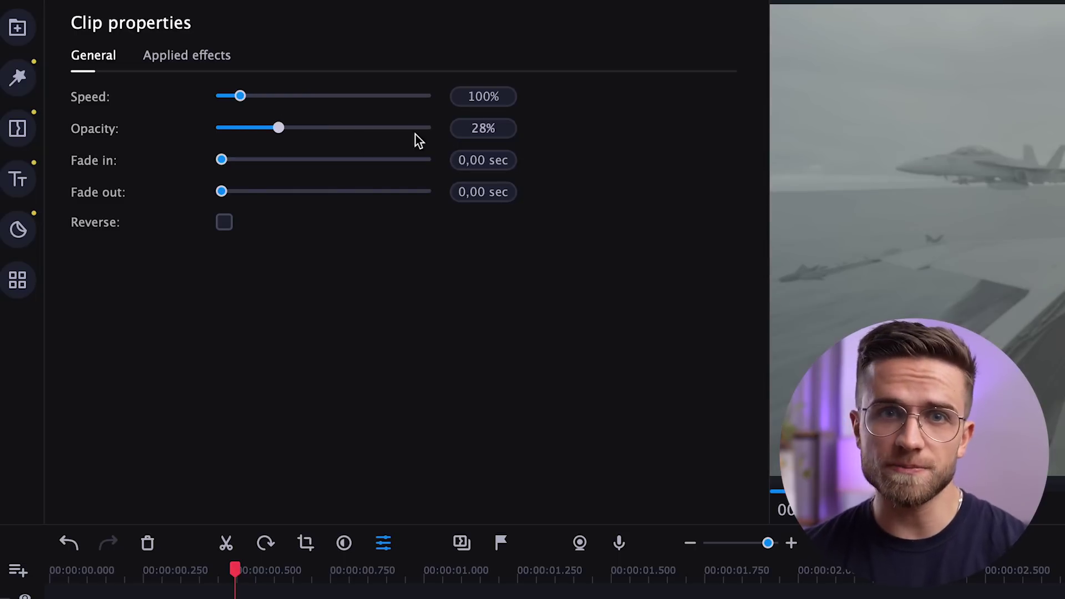
{"action": "left_click_drag", "start_coordinate": [309, 133], "coordinate": [287, 134]}
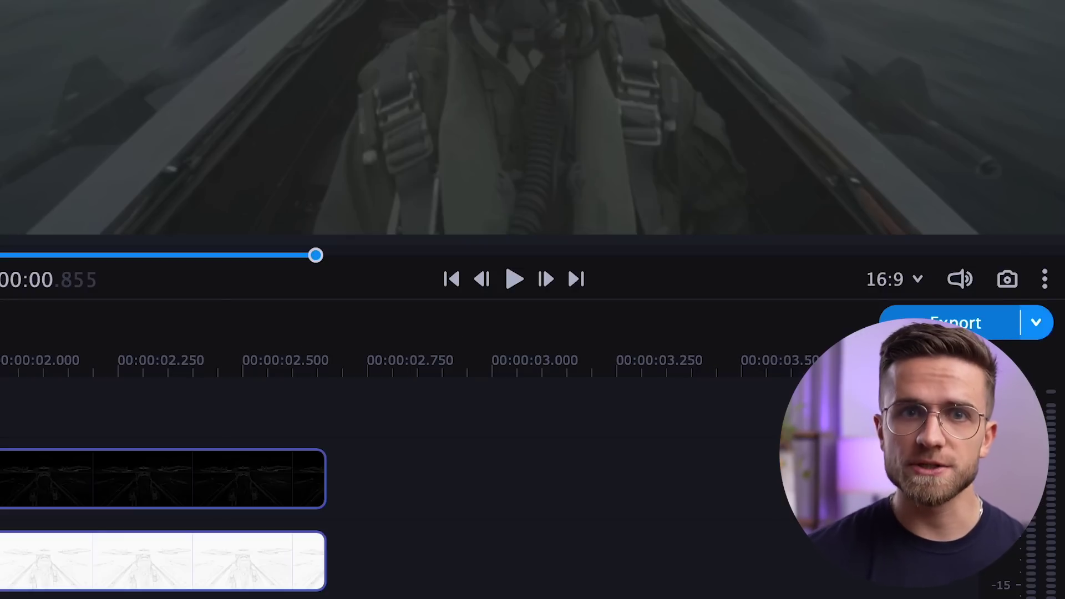
Step: Export the composite, then grade: brightness 7, contrast 21, saturation 2,02, highlights 30, gamma 1,10
{"action": "left_click", "coordinate": [1017, 341]}
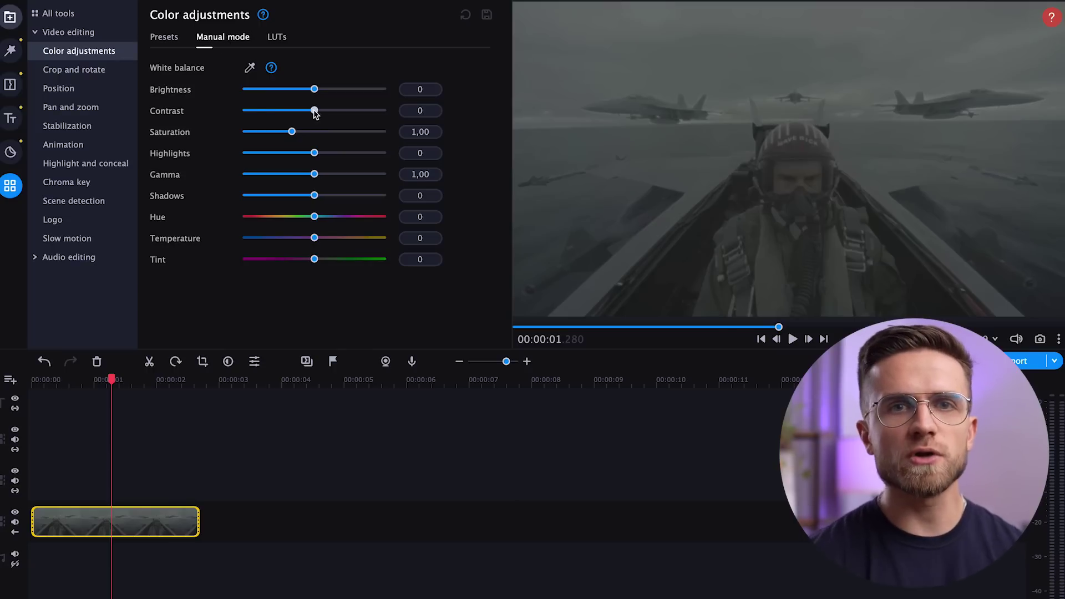
{"action": "left_click_drag", "start_coordinate": [315, 112], "coordinate": [321, 113]}
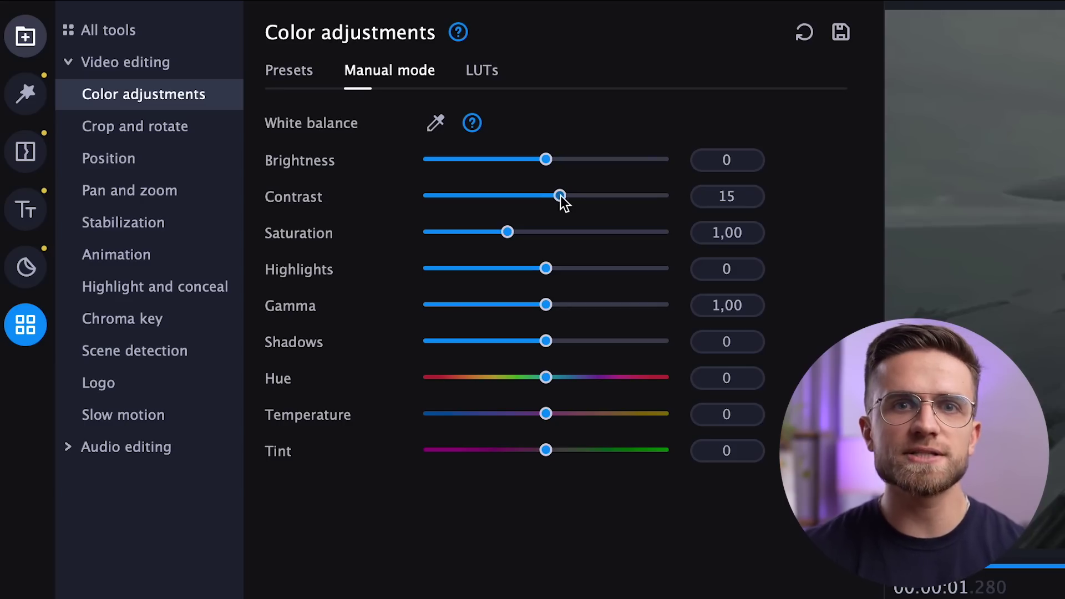
{"action": "left_click_drag", "start_coordinate": [569, 198], "coordinate": [566, 199]}
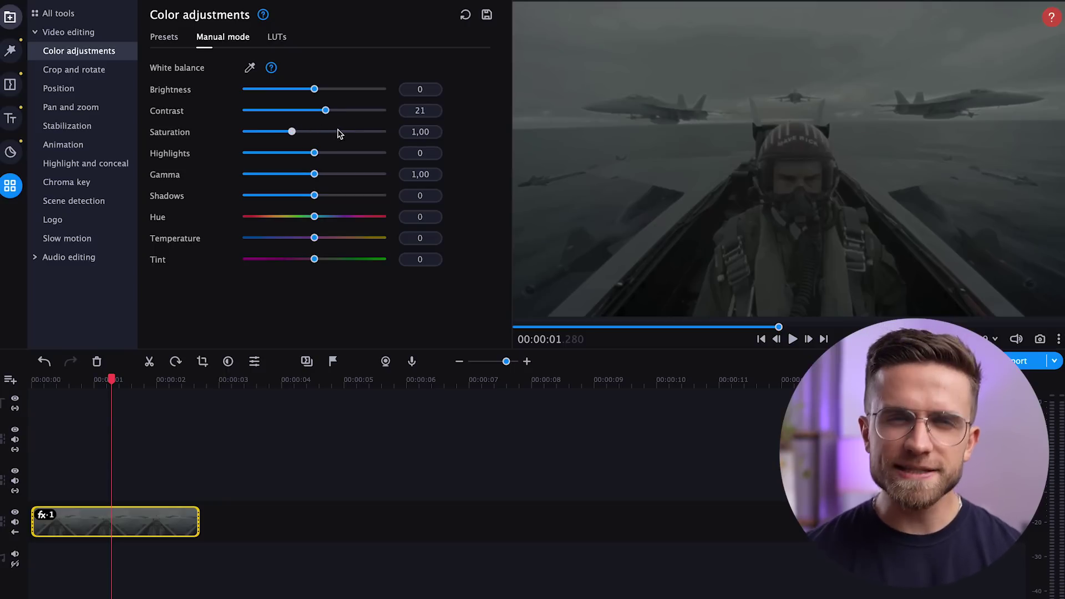
Step: Browse the LUT looks like Drama, Dreamy and Film noir, cancelling the custom .cube import
{"action": "left_click", "coordinate": [279, 38]}
{"action": "scroll", "coordinate": [318, 193], "scroll_direction": "down", "scroll_amount": 5}
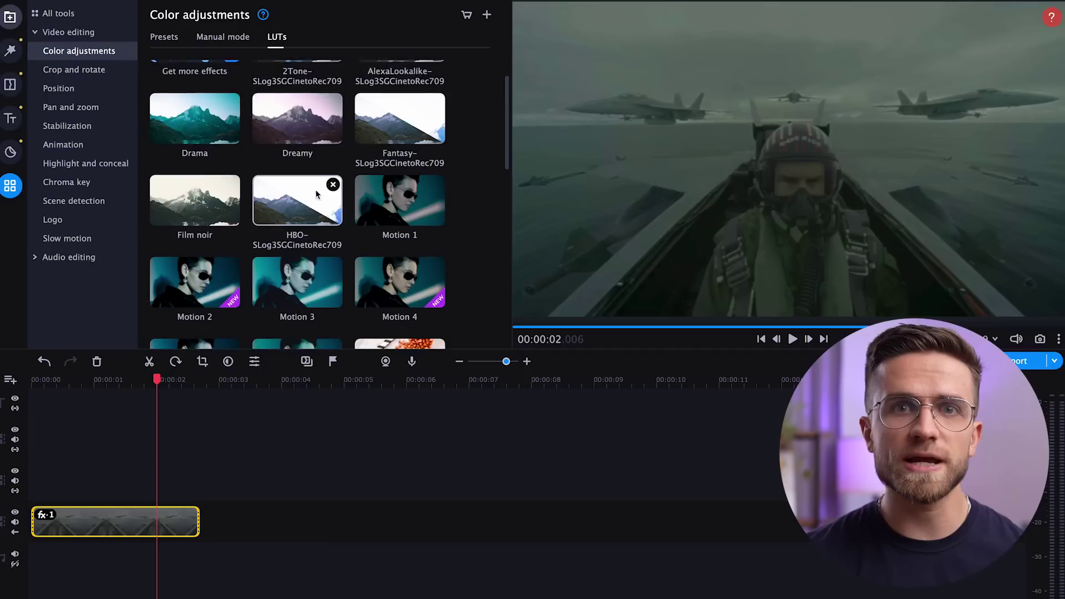
{"action": "scroll", "coordinate": [317, 193], "scroll_direction": "down", "scroll_amount": 6}
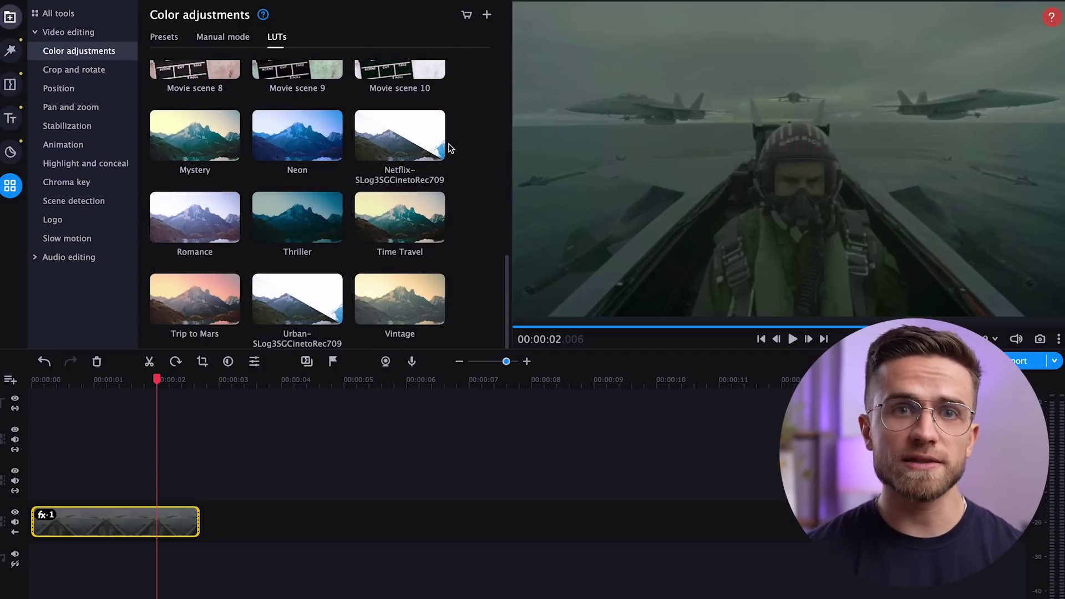
{"action": "scroll", "coordinate": [451, 149], "scroll_direction": "up", "scroll_amount": 10}
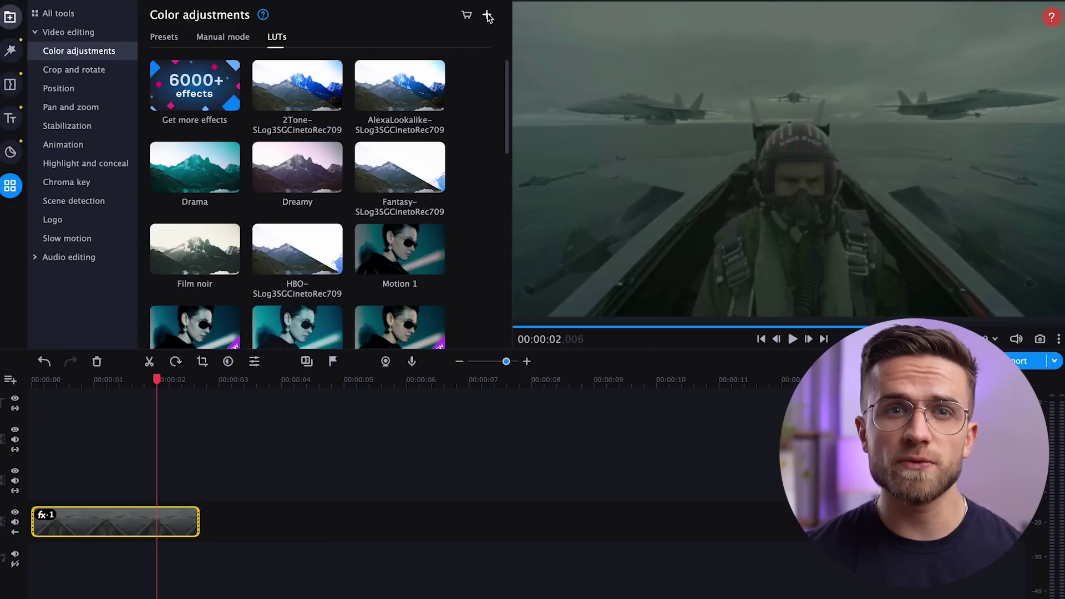
{"action": "left_click", "coordinate": [488, 14]}
{"action": "scroll", "coordinate": [488, 236], "scroll_direction": "down", "scroll_amount": 3}
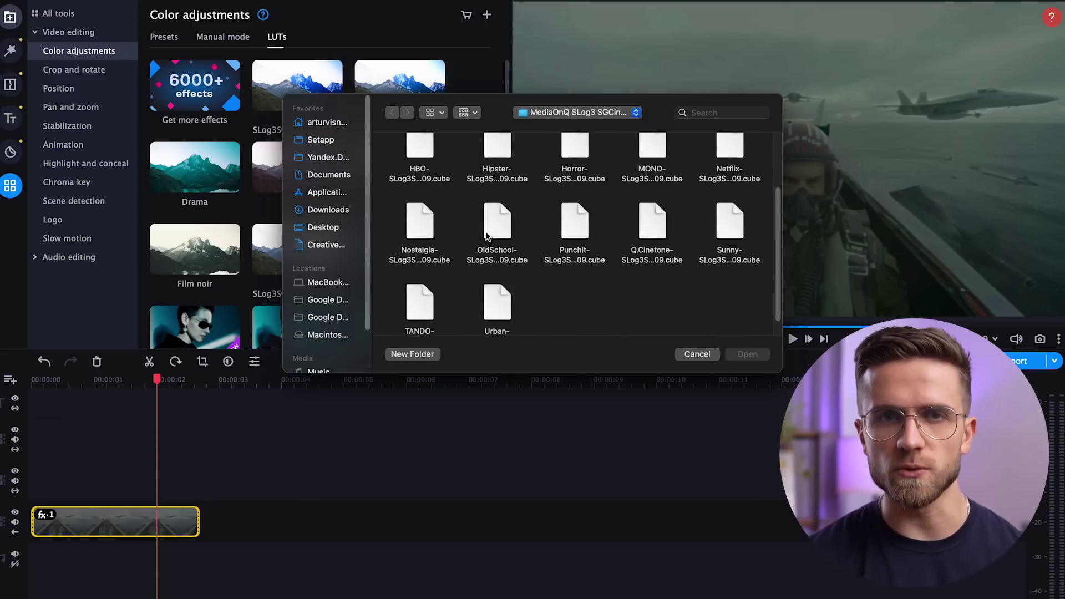
{"action": "scroll", "coordinate": [486, 236], "scroll_direction": "up", "scroll_amount": 2}
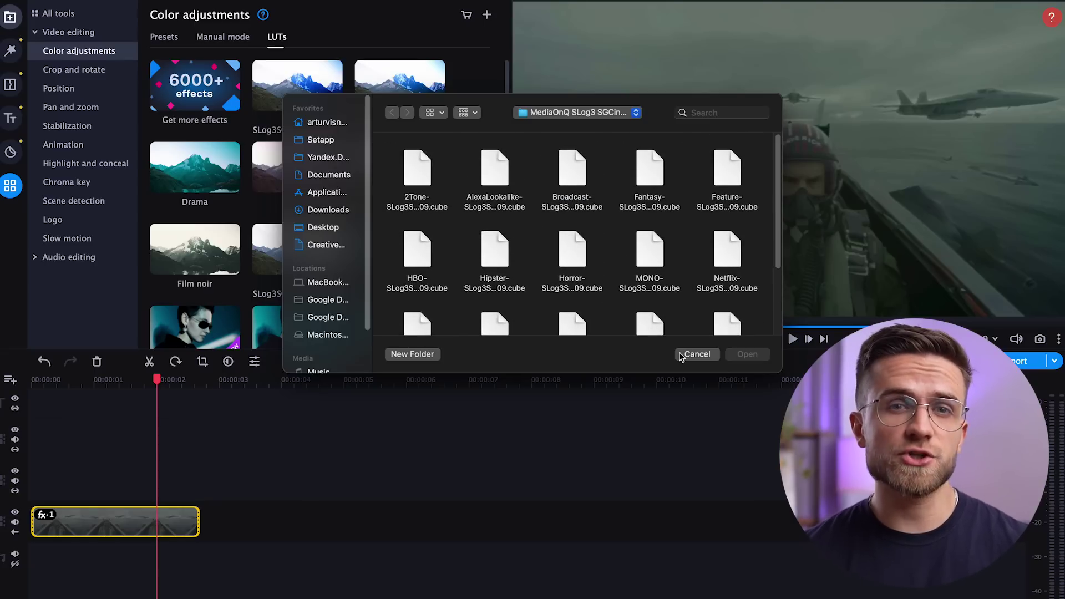
{"action": "left_click", "coordinate": [697, 354]}
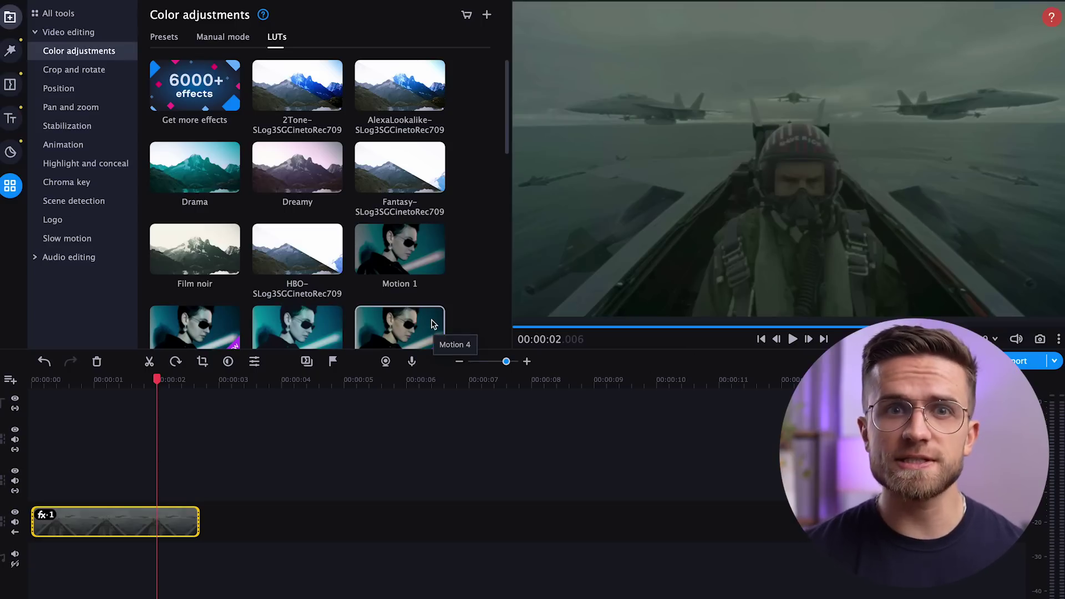